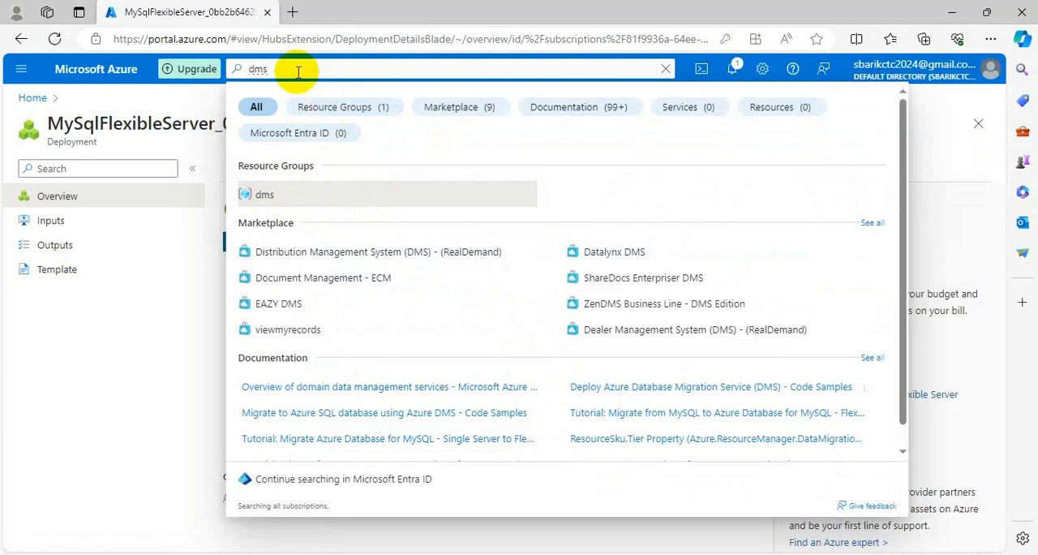
- Search the portal for data migration, open Azure Database Migration Services and start creating a new service
key("BackSpace")
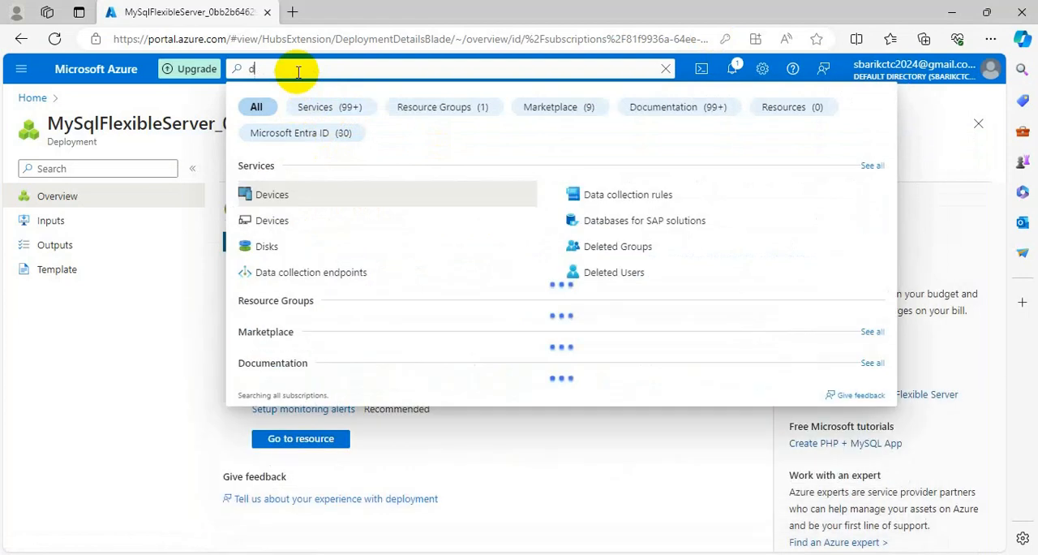
type("ata migra")
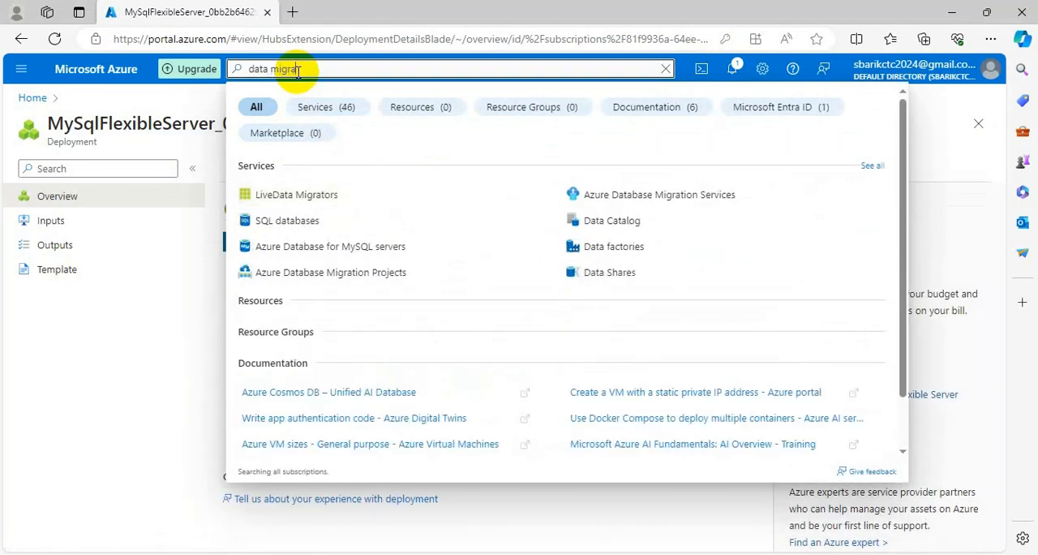
left_click(656, 201)
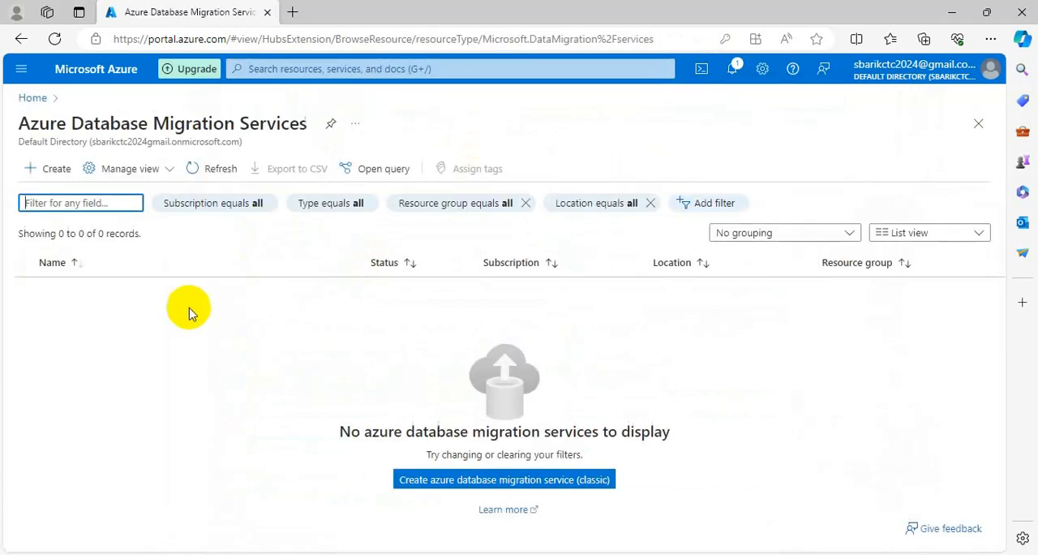
left_click(509, 485)
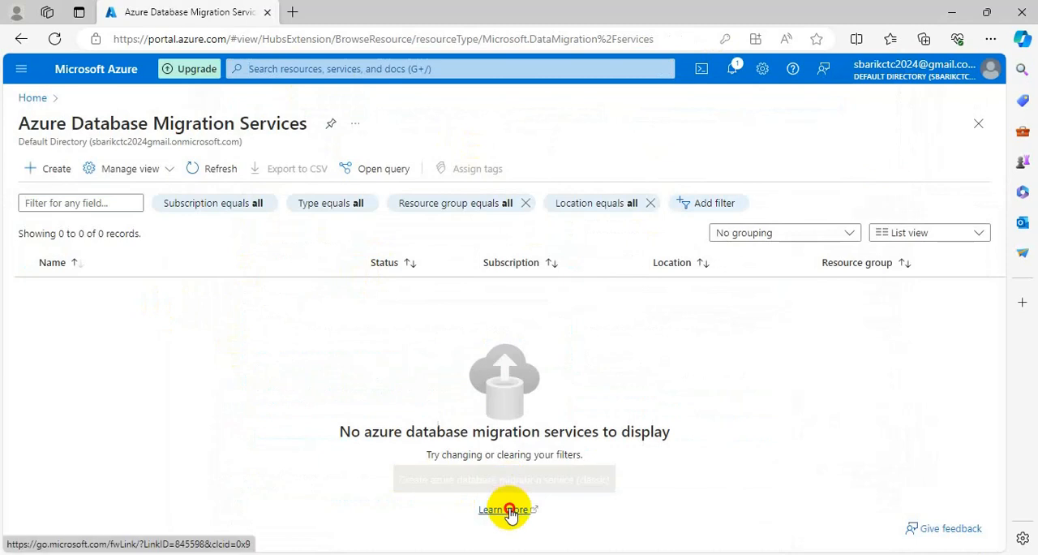
left_click(49, 167)
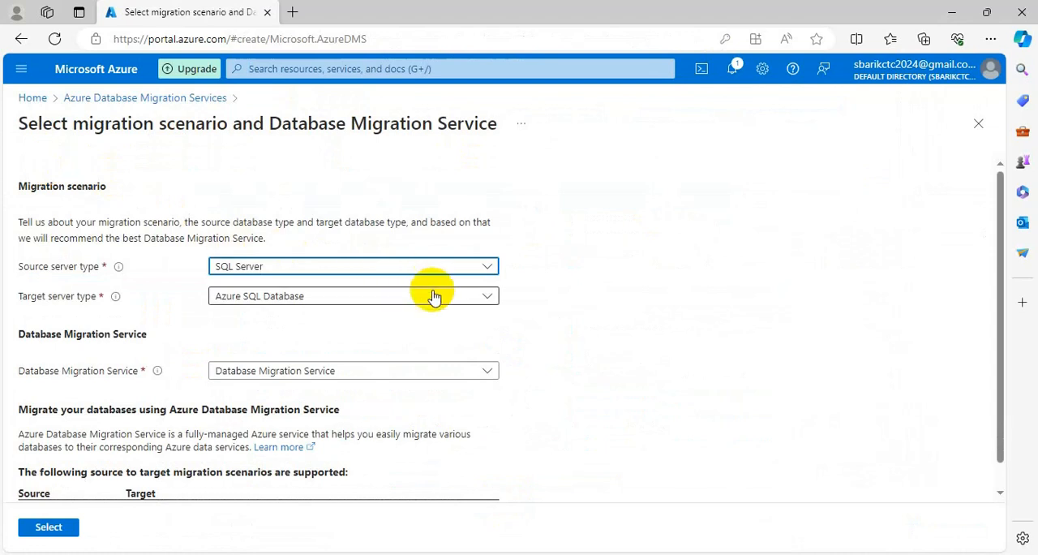
- Set the migration scenario's source server type to MySQL with Azure Database for MySQL as the target
left_click(301, 271)
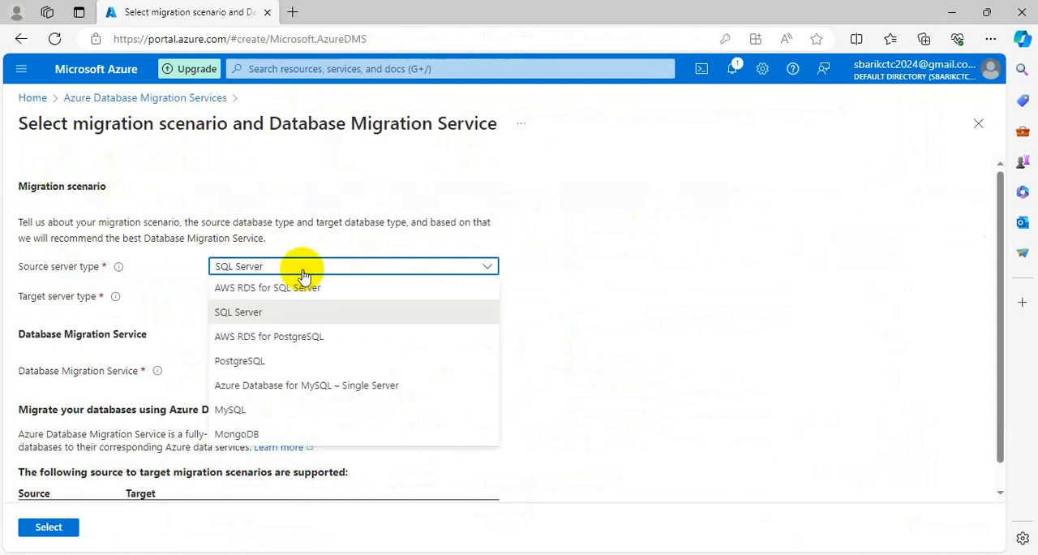
left_click(235, 412)
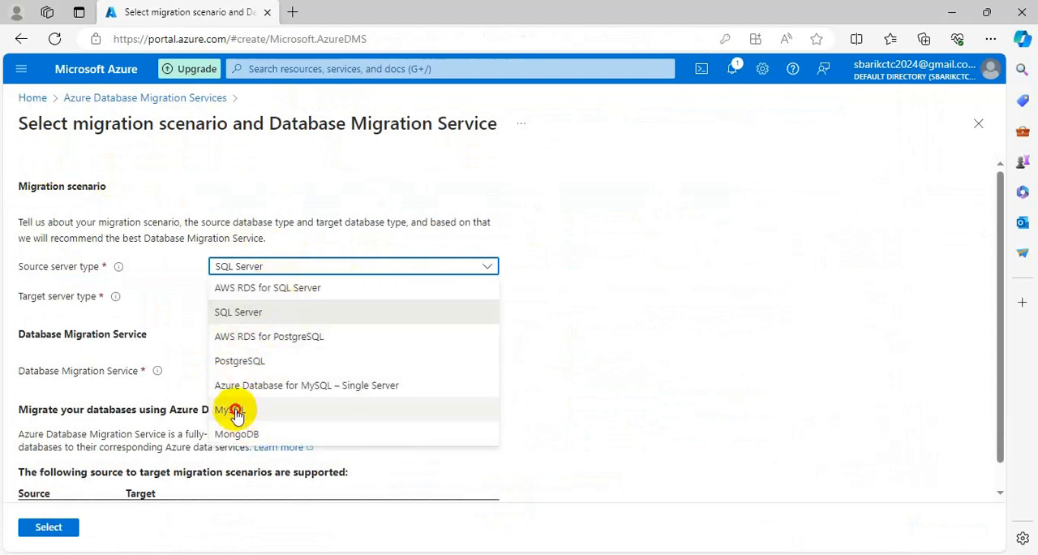
left_click(342, 298)
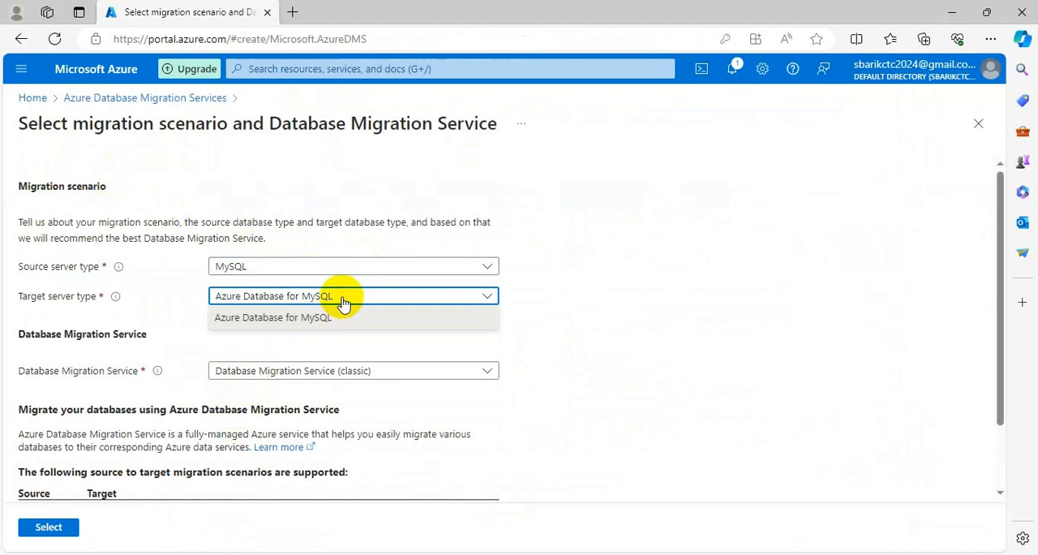
left_click(722, 301)
scroll(584, 355, "down", 2)
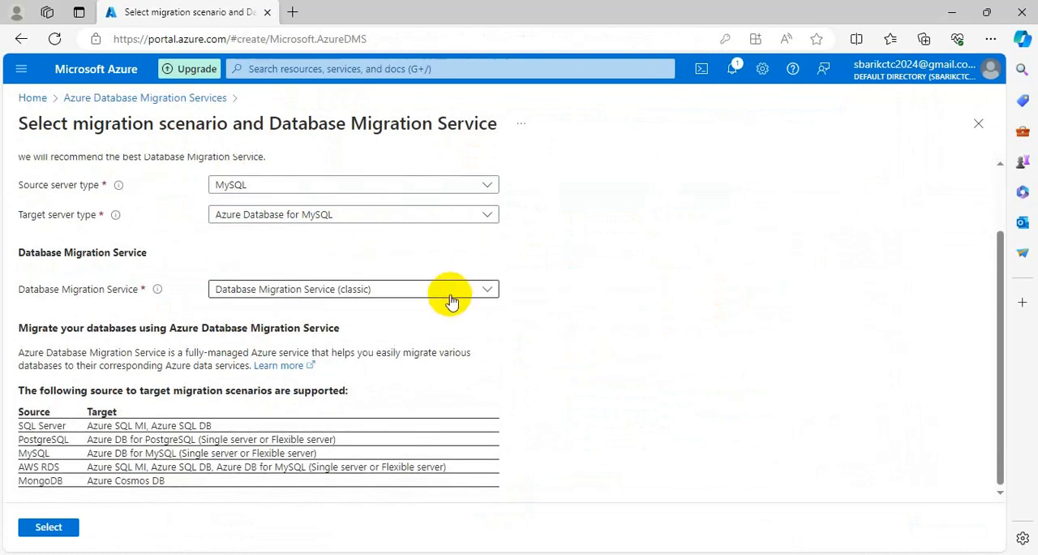
- Keep Database Migration Service (classic) as the service and confirm the migration scenario
left_click(456, 290)
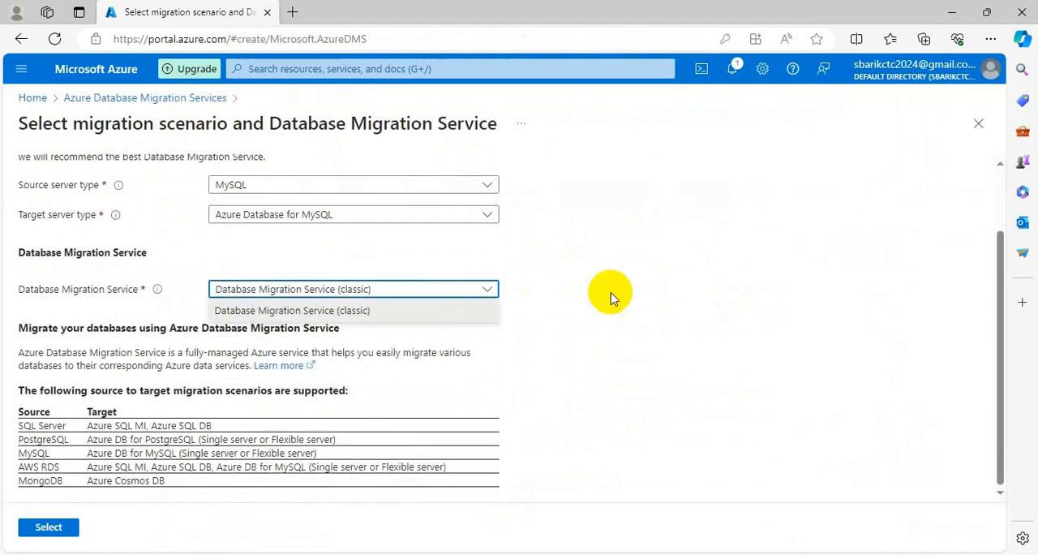
left_click(573, 301)
scroll(426, 321, "up", 2)
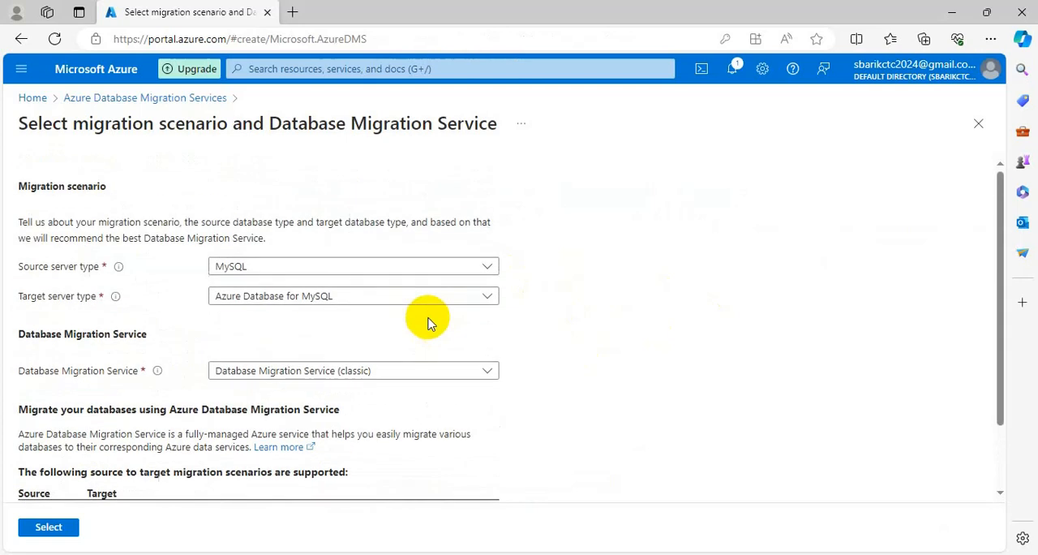
scroll(332, 329, "down", 2)
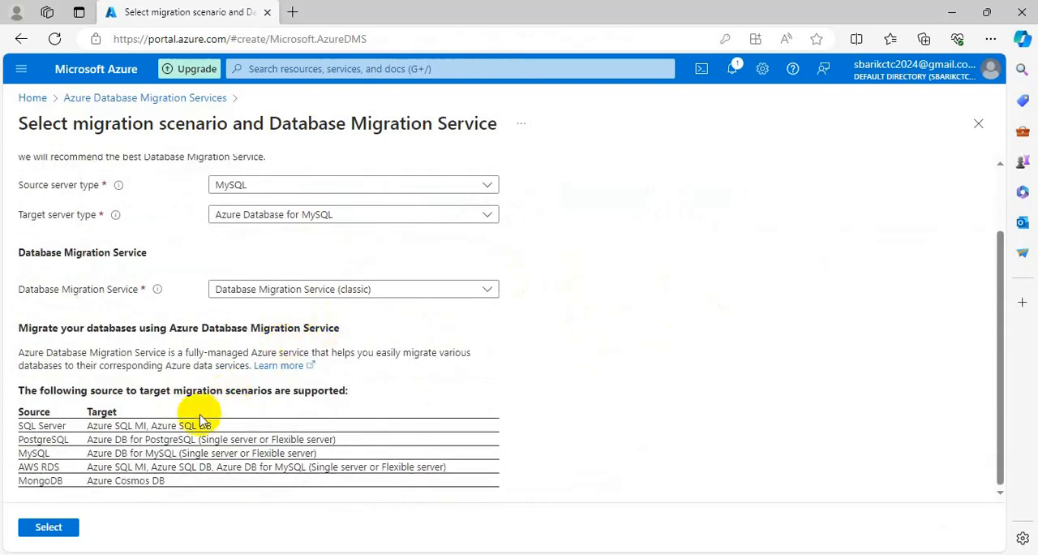
scroll(254, 424, "up", 2)
scroll(173, 300, "down", 2)
scroll(248, 297, "up", 2)
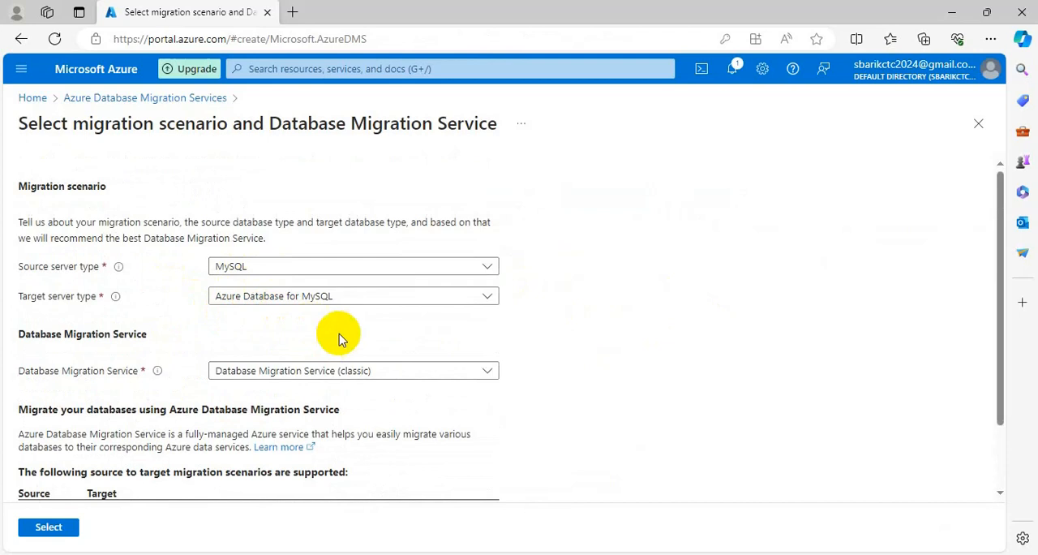
scroll(304, 339, "down", 2)
left_click(66, 527)
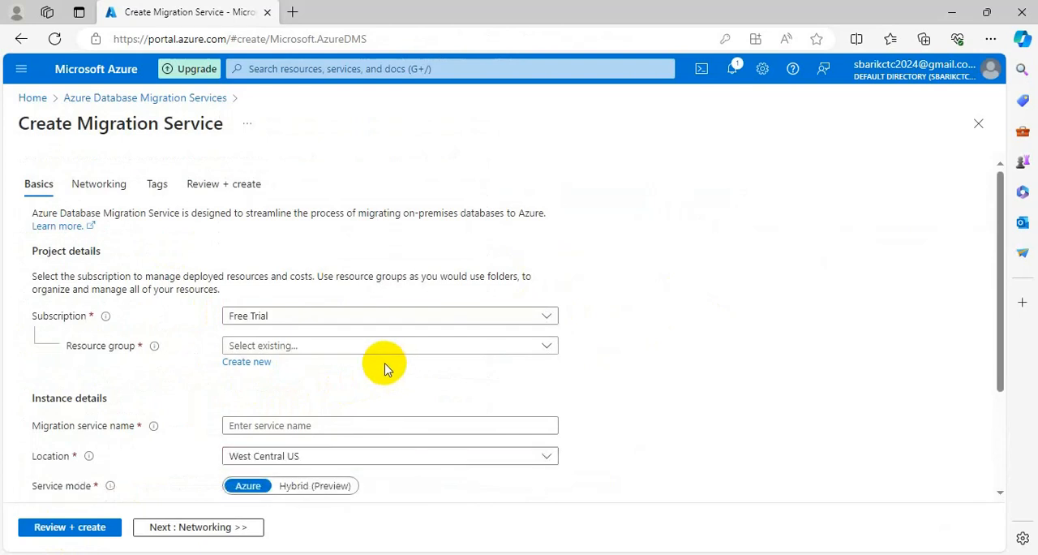
- Assign the migration service to the dms resource group and name it MysqlDatabaseMigrationSvc
left_click(300, 348)
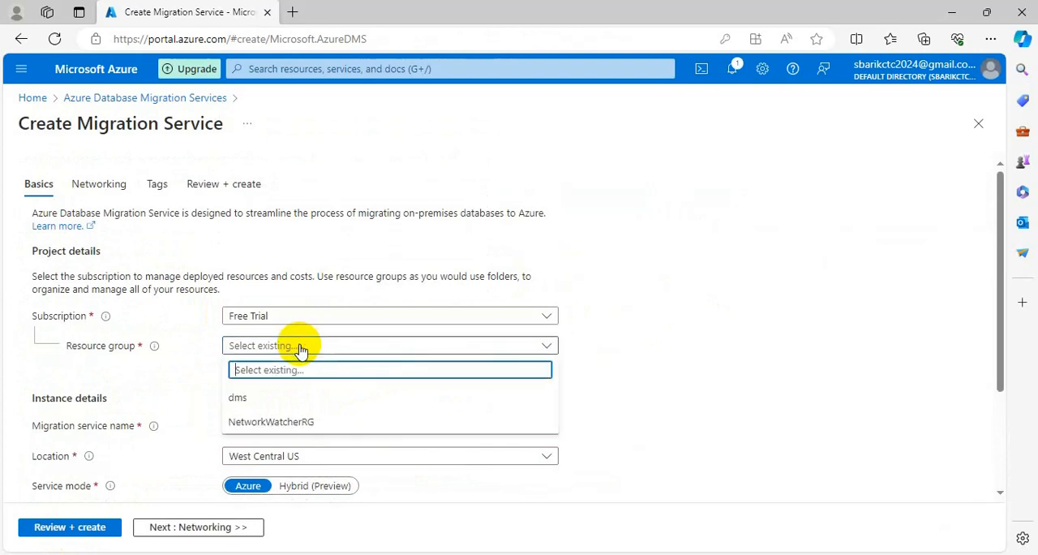
left_click(240, 397)
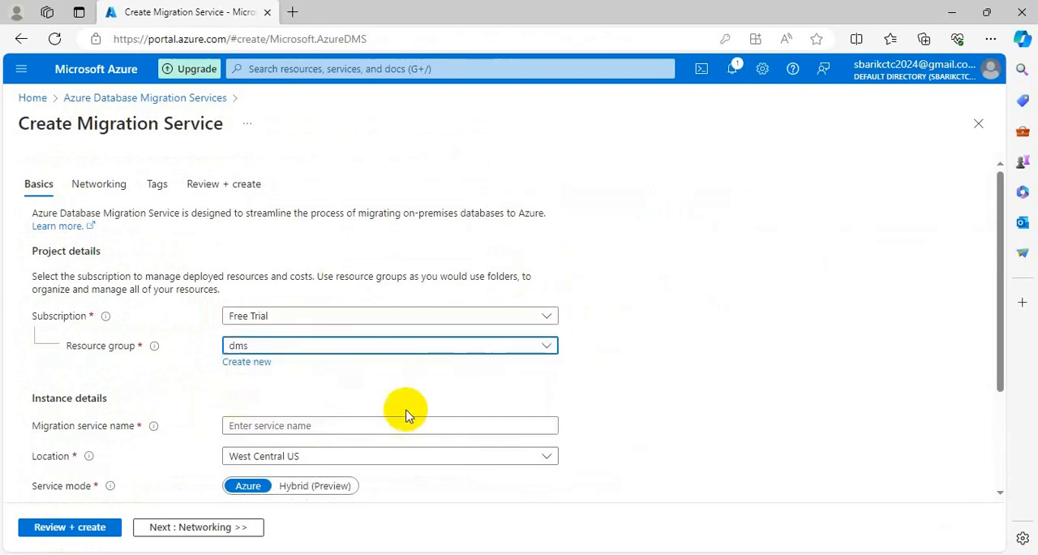
left_click(368, 425)
type("data")
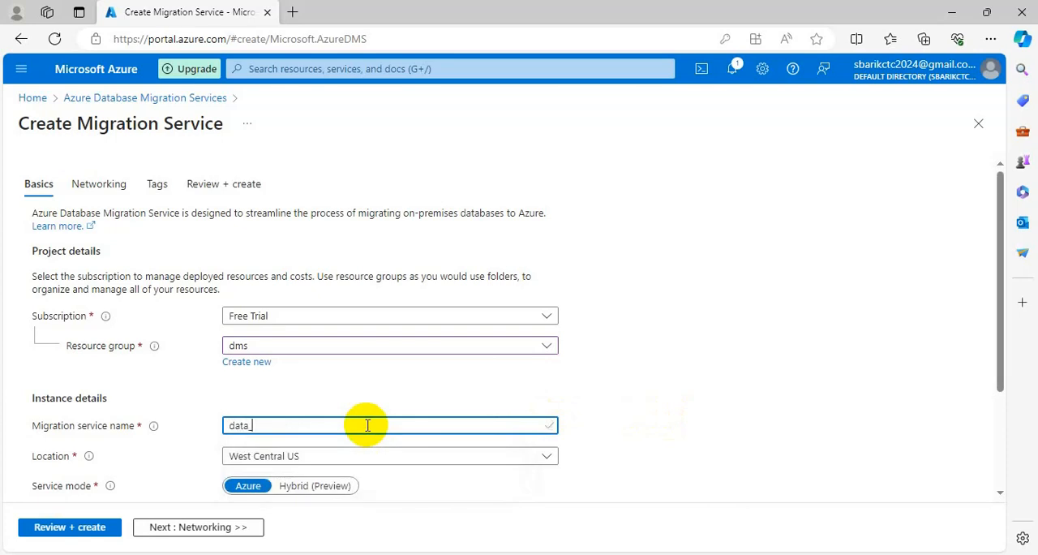
key("BackSpace")
type("MysqlD")
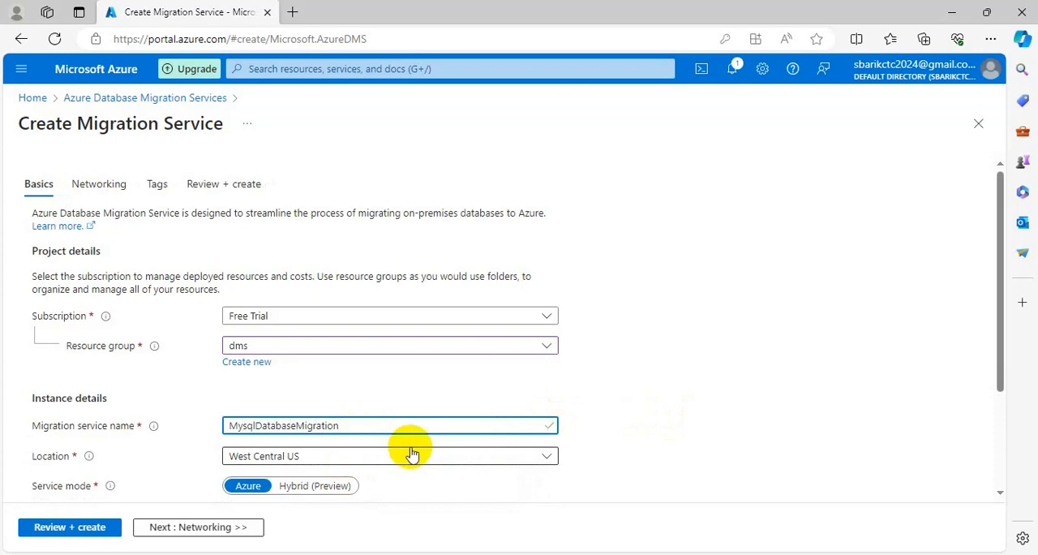
type("vc")
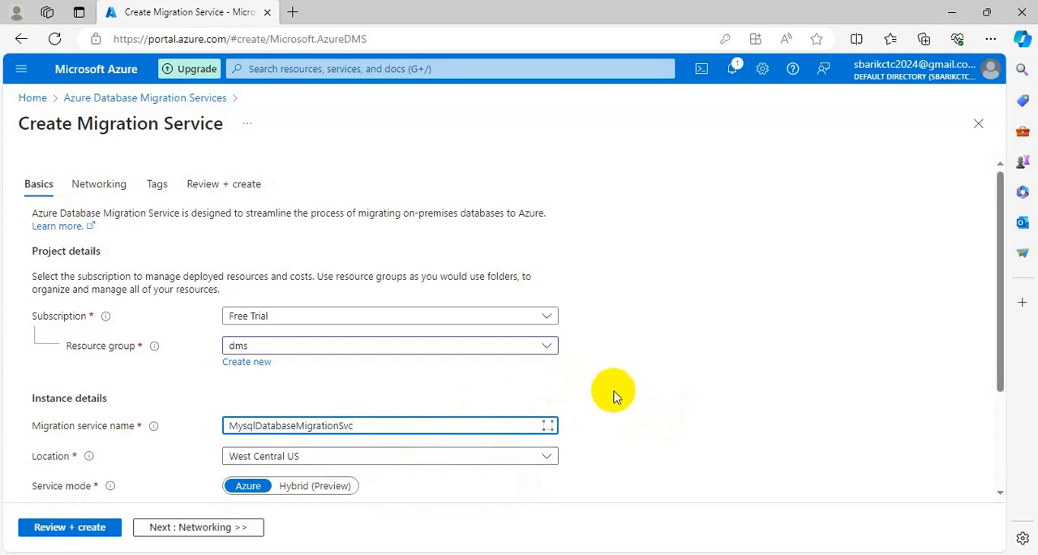
left_click(589, 413)
- Check the available locations, the service mode and the pricing tier in the instance details
scroll(584, 418, "down", 1)
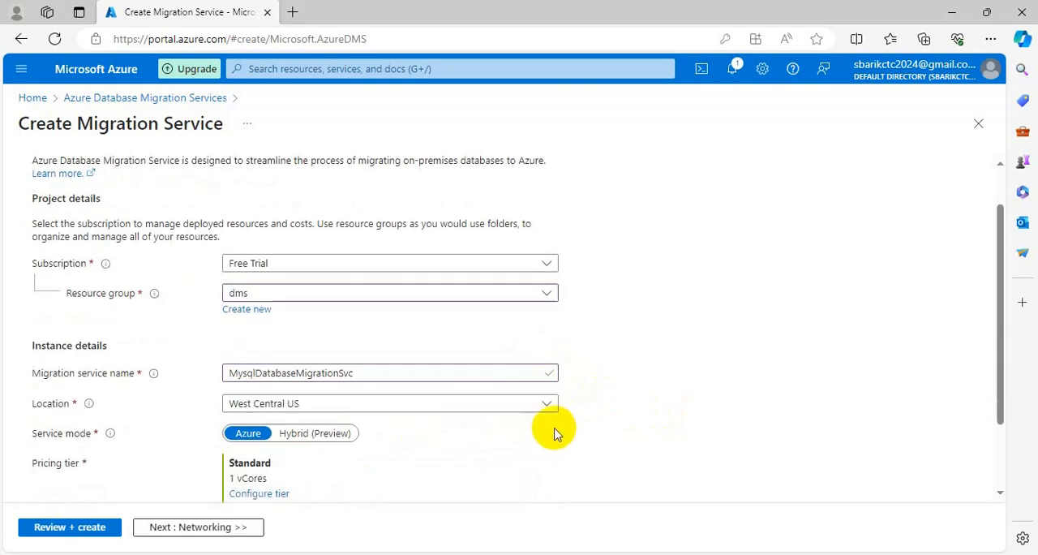
scroll(554, 431, "down", 1)
left_click(526, 357)
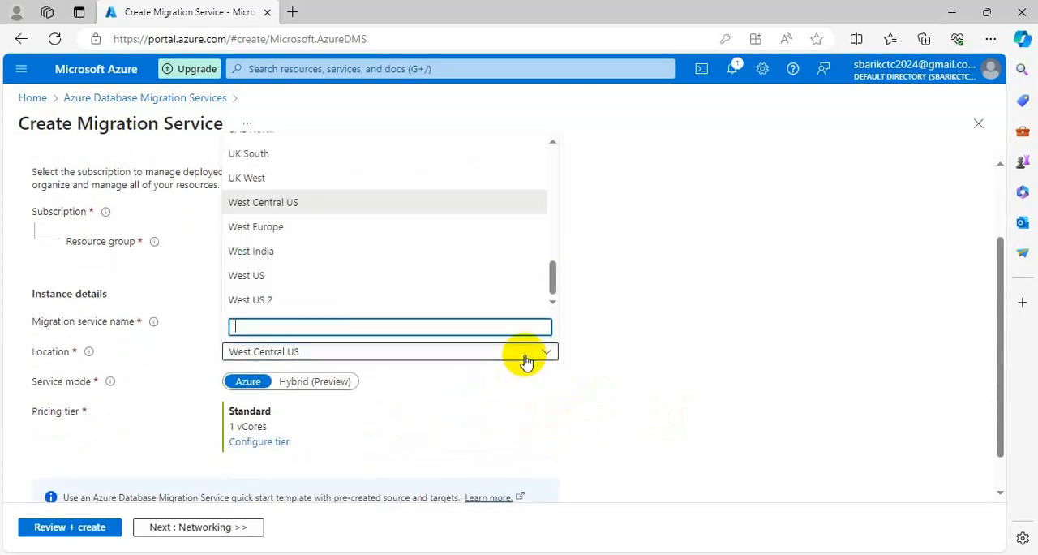
left_click(646, 287)
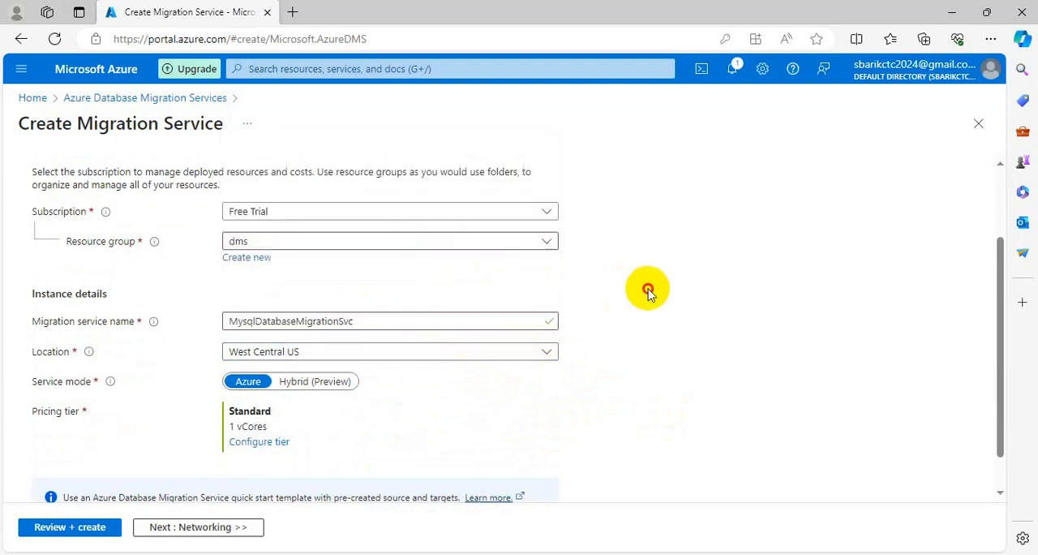
scroll(656, 340, "down", 1)
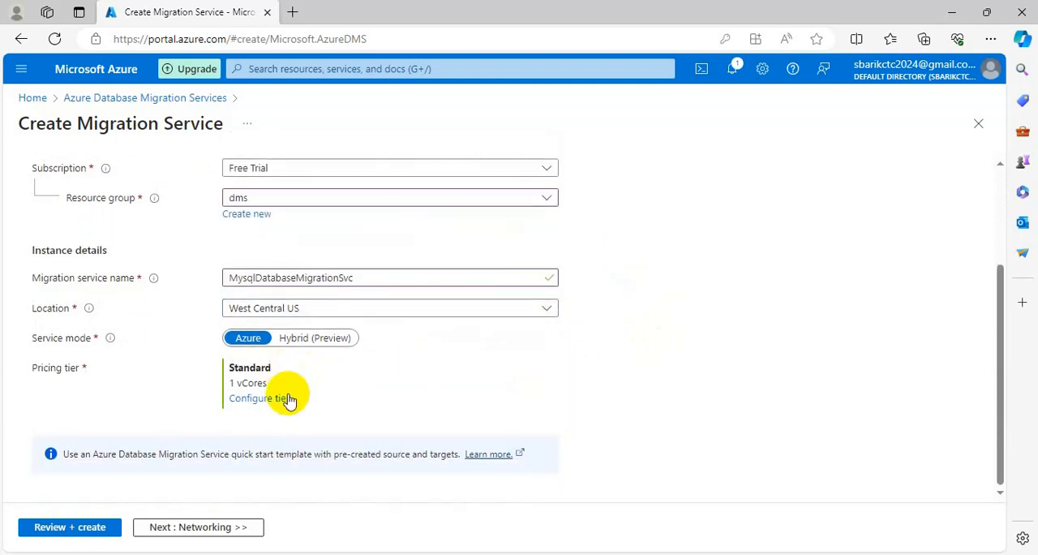
scroll(313, 414, "up", 3)
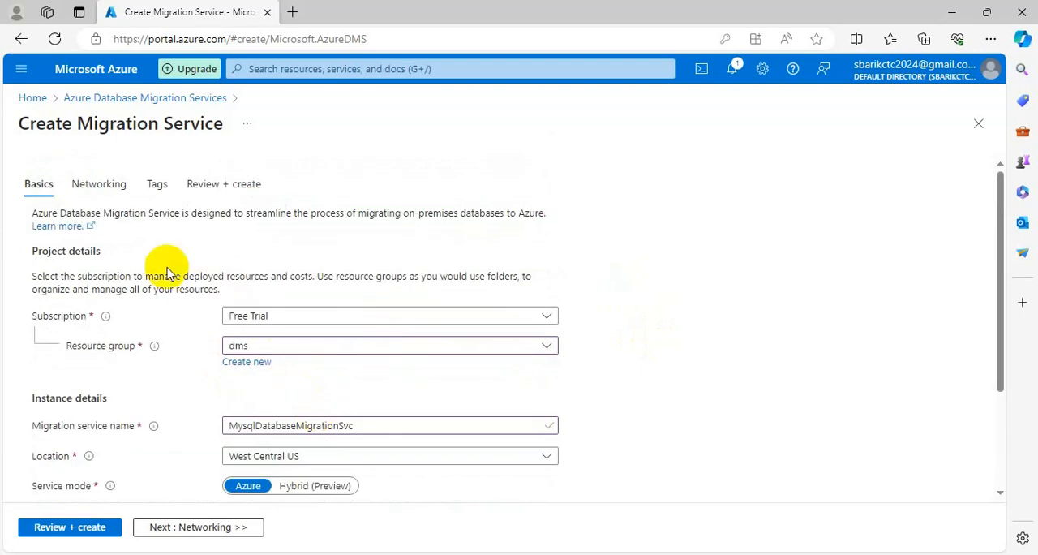
- Try to validate the migration service configuration without specifying a virtual network
left_click(104, 185)
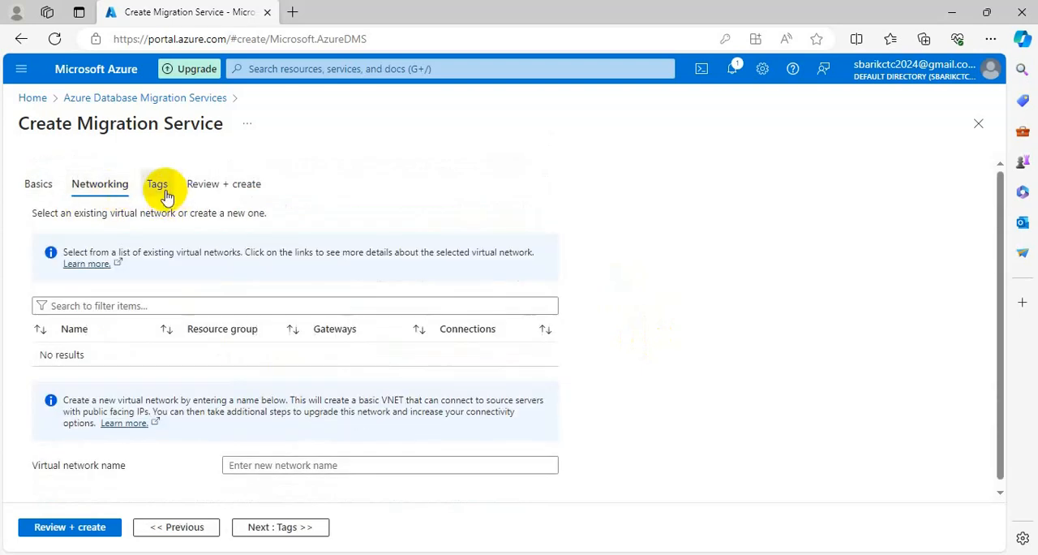
left_click(162, 190)
left_click(225, 188)
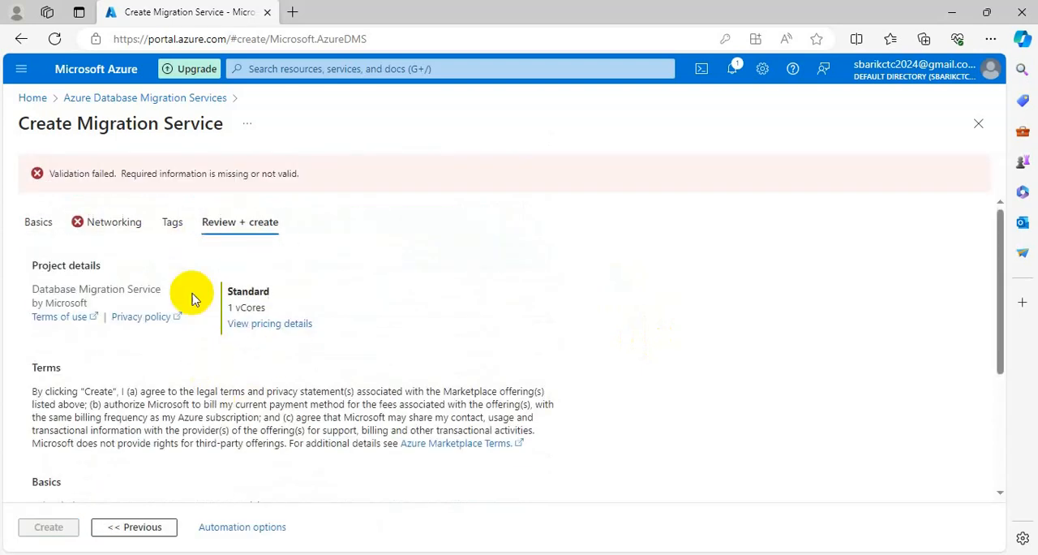
- Enter vnet-dms as the name of the new virtual network for the migration service
left_click(114, 224)
scroll(357, 375, "down", 1)
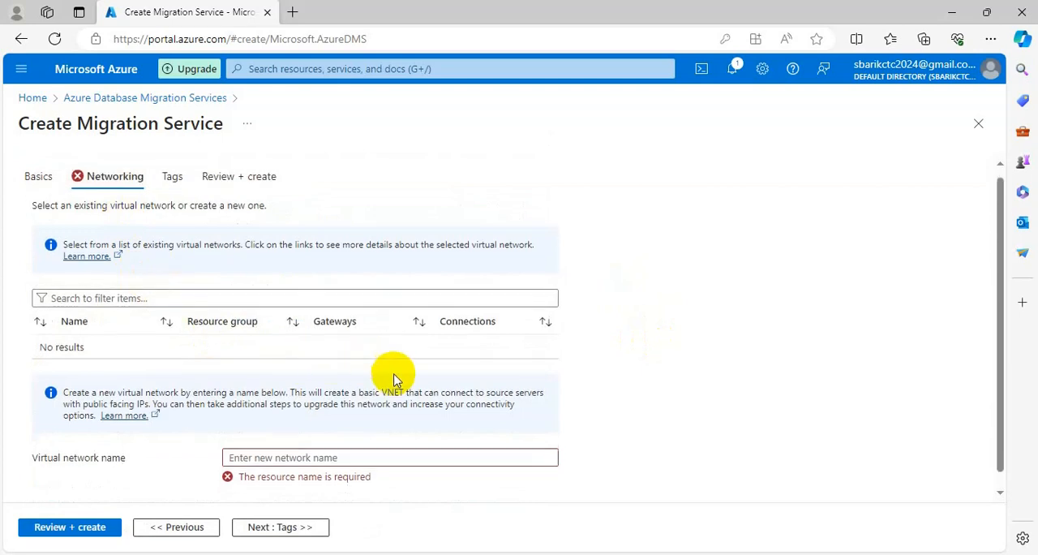
left_click(444, 442)
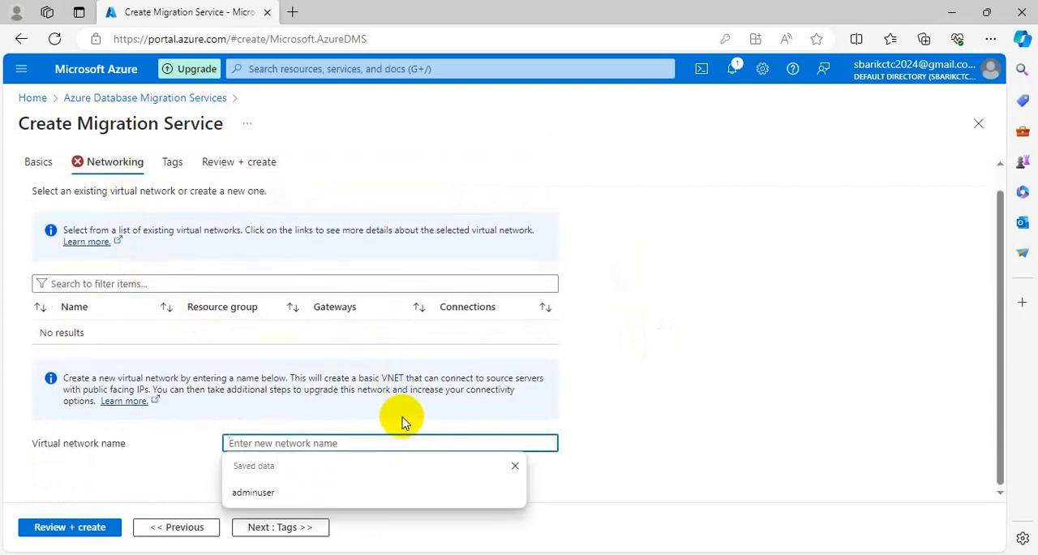
type("dms")
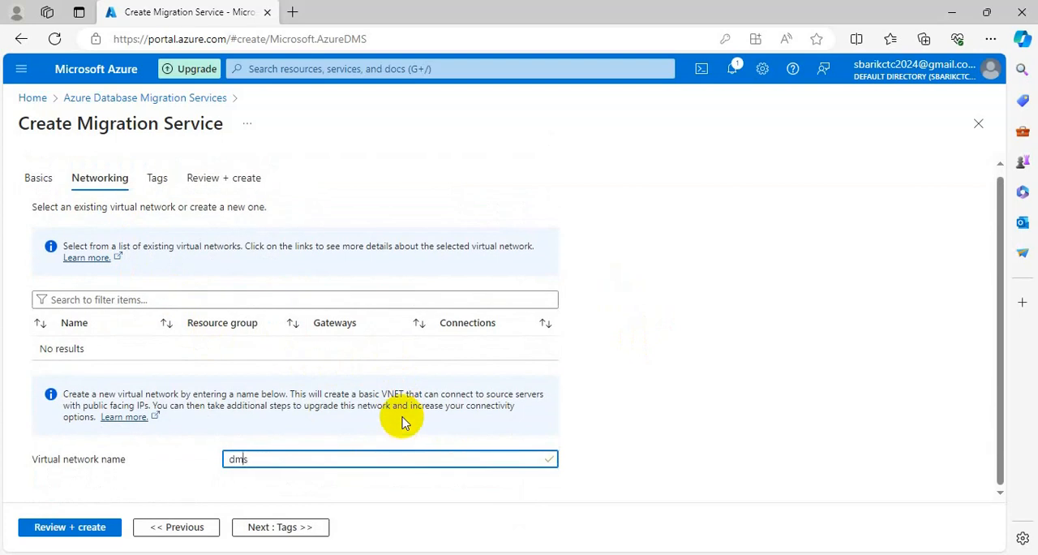
type("vnet-")
left_click_drag(610, 413, 614, 407)
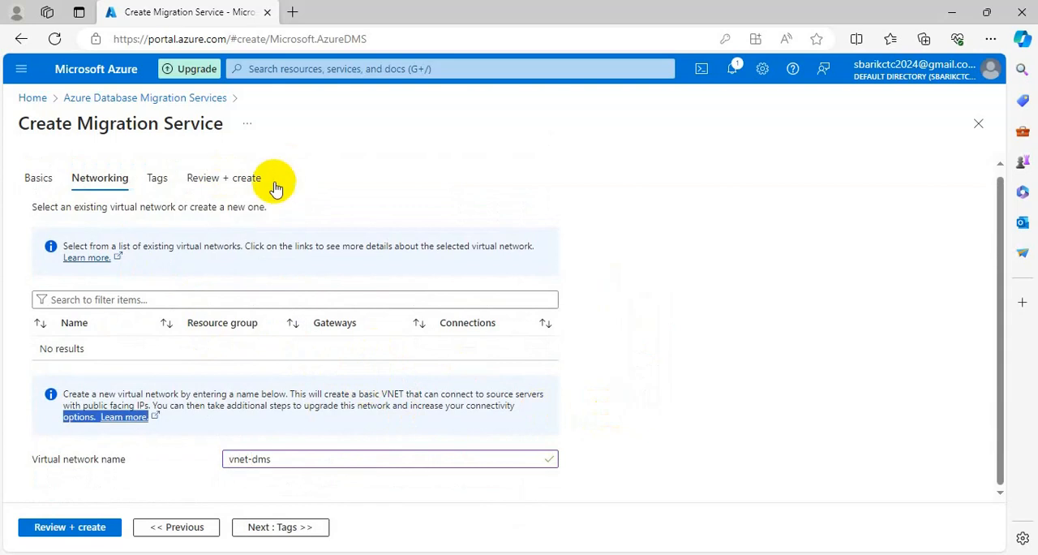
- Recheck the migration service's basic settings and its networking settings
left_click(38, 180)
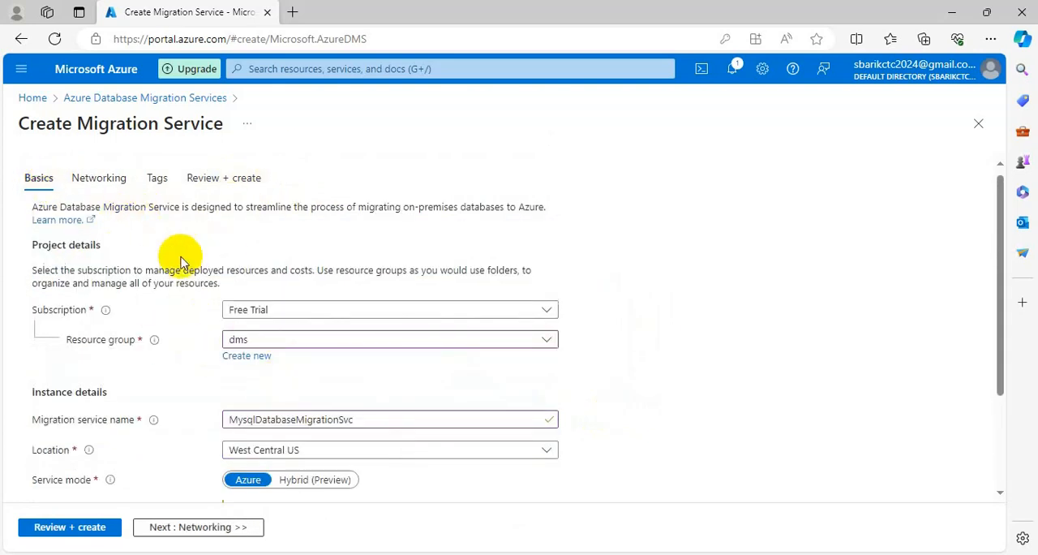
scroll(281, 329, "down", 2)
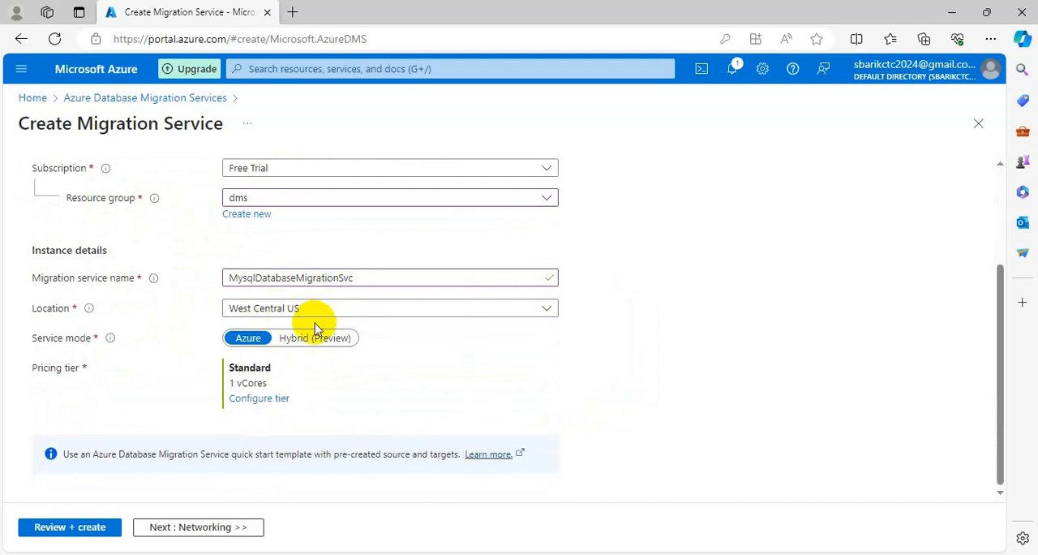
scroll(304, 340, "up", 3)
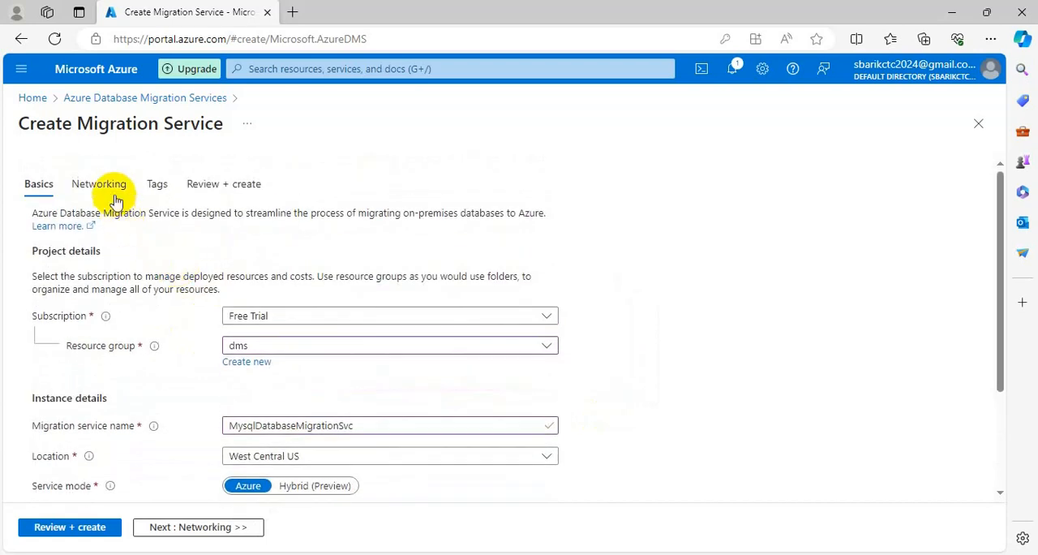
left_click(101, 184)
scroll(268, 420, "down", 1)
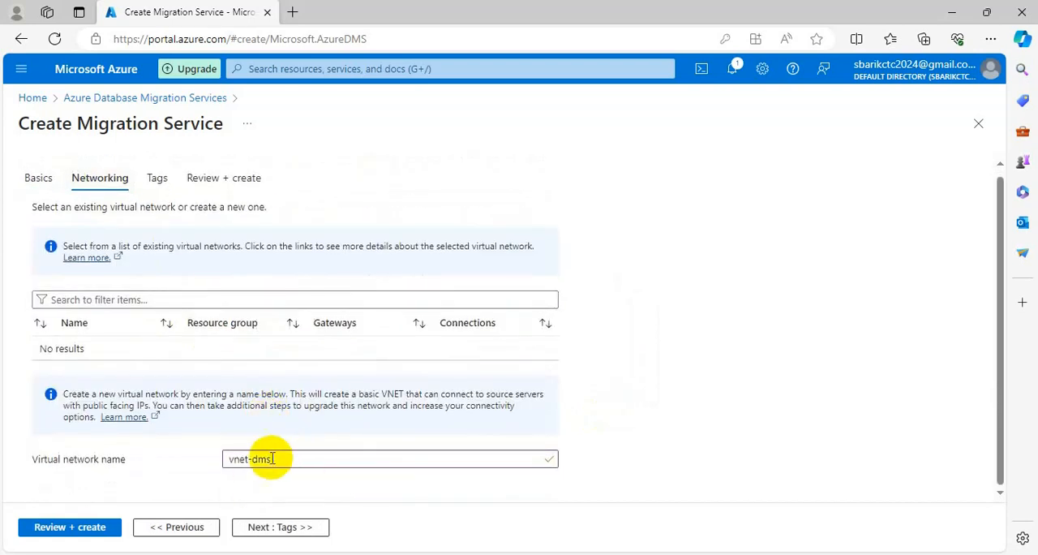
- Create the migration service after reviewing its summary, and open the deployed resource
left_click(159, 180)
left_click(218, 184)
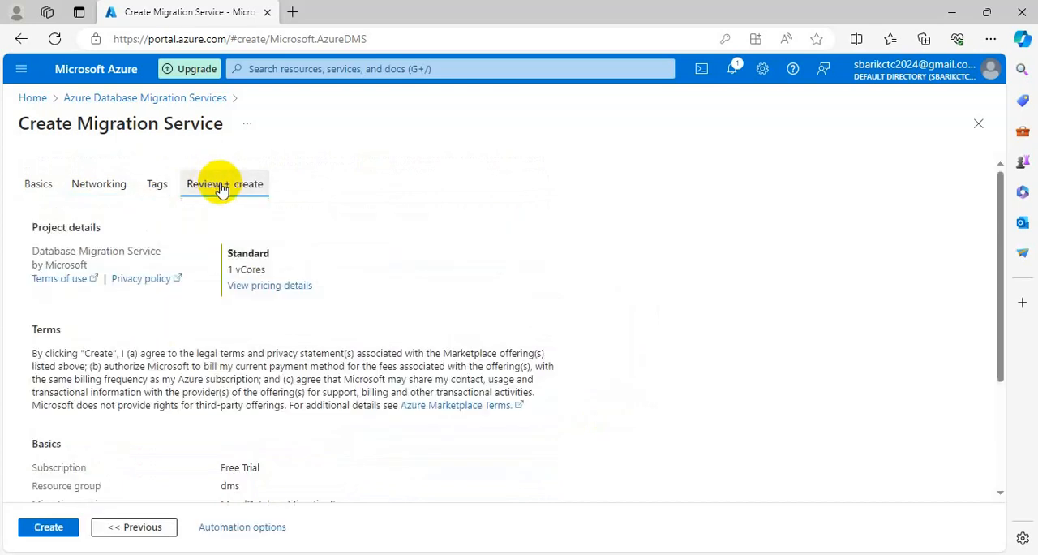
scroll(219, 438, "down", 3)
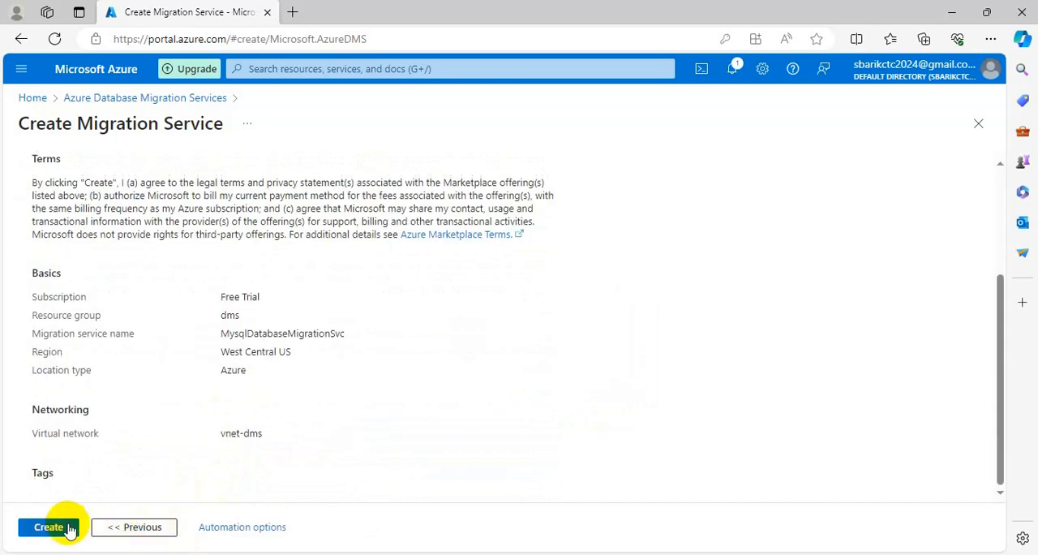
left_click(48, 527)
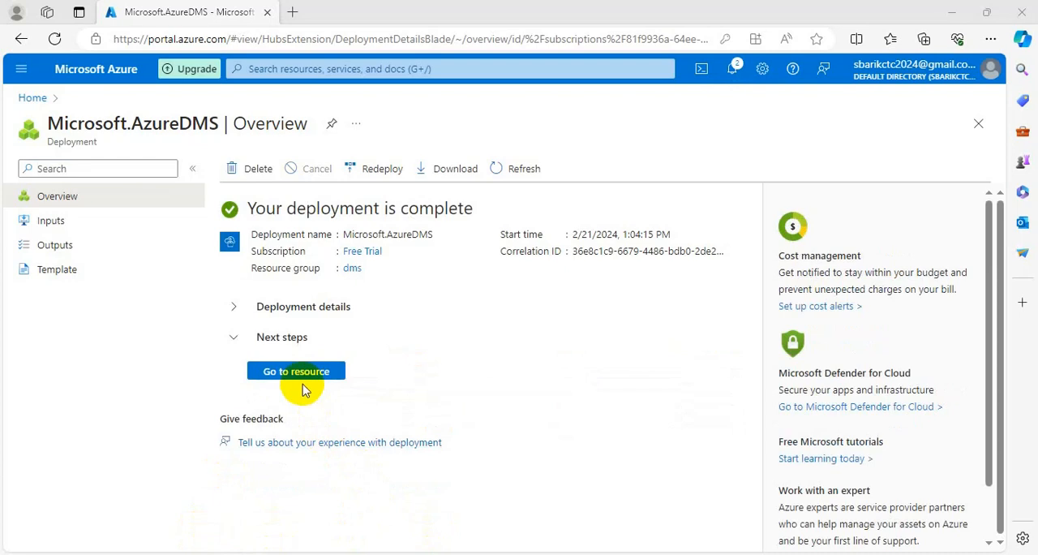
left_click(305, 374)
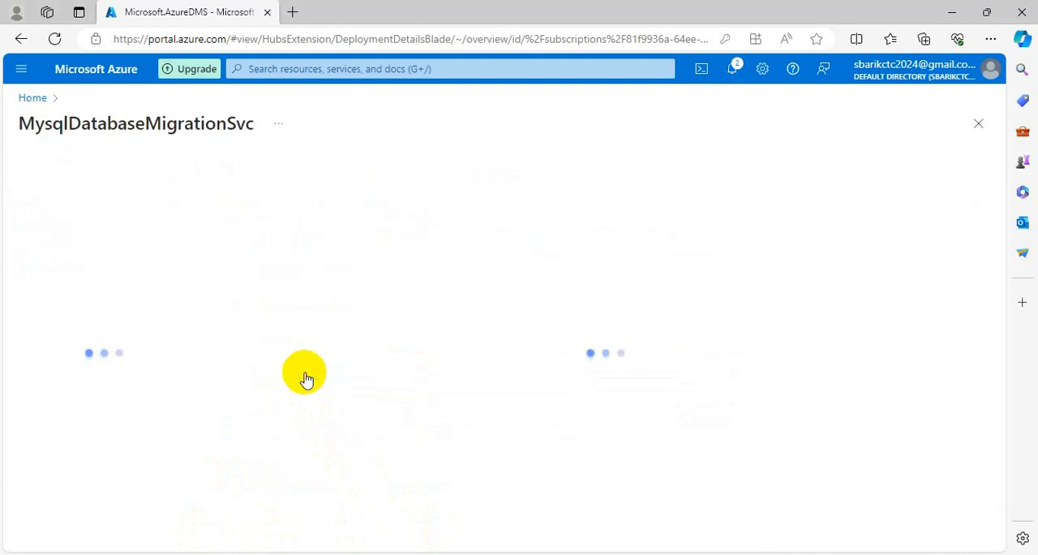